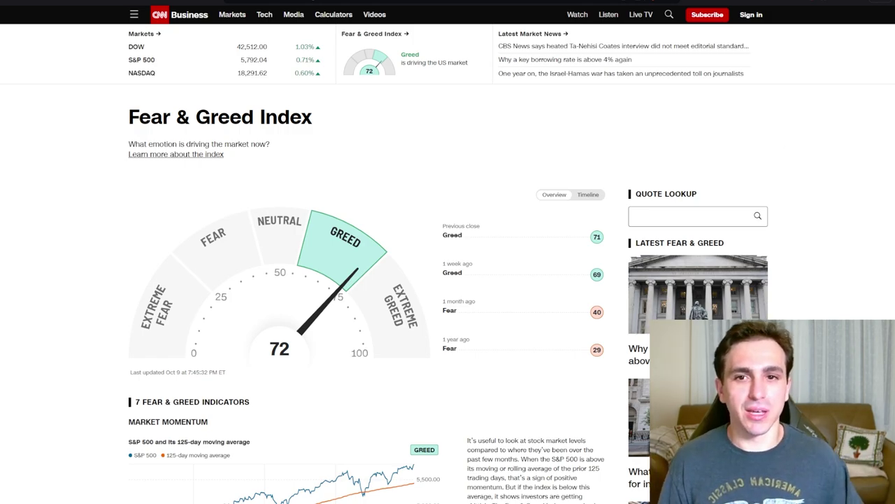
Bring up the Investing.com economic calendar for October 10, 2024 CPI releases.
key(ctrl+Tab)
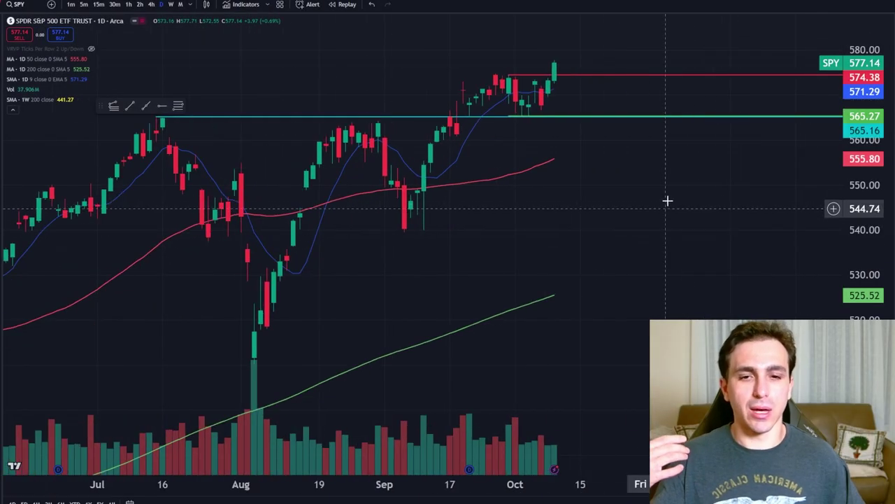
Load the QQQ daily chart with levels marked at 493.70, 487.32 and 477.40.
scroll(769, 279, down, 2)
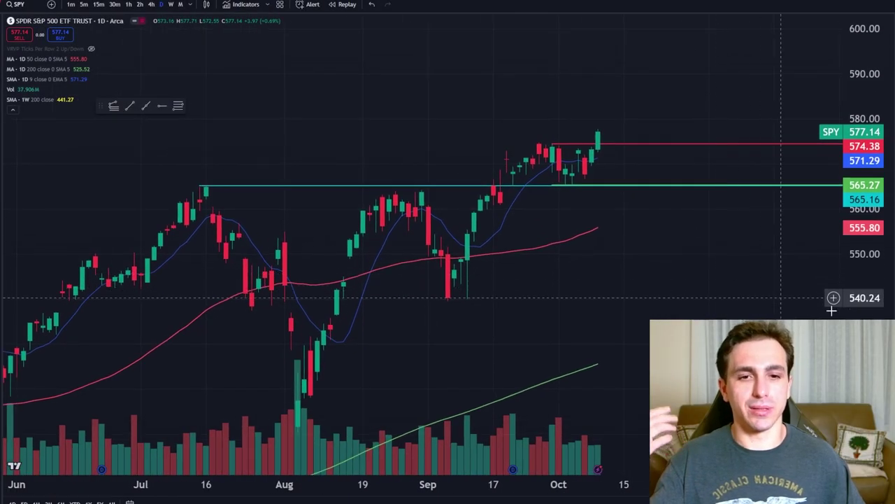
scroll(741, 294, up, 4)
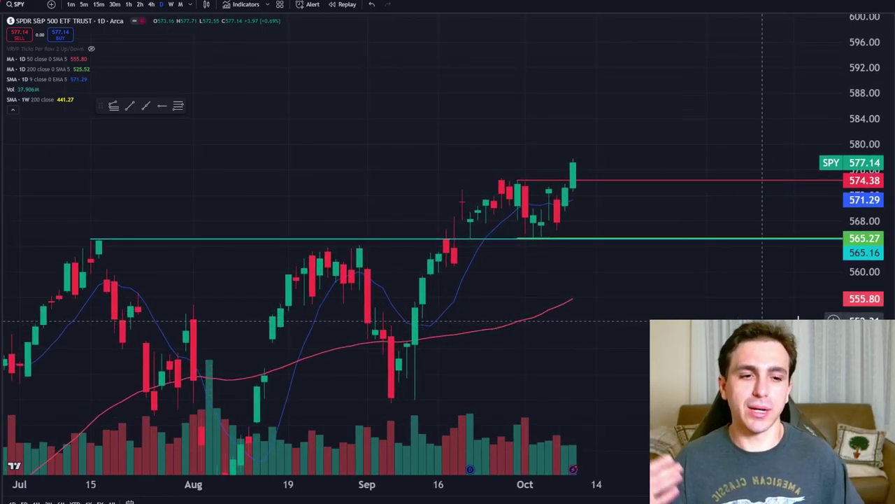
key(Down)
scroll(647, 273, down, 3)
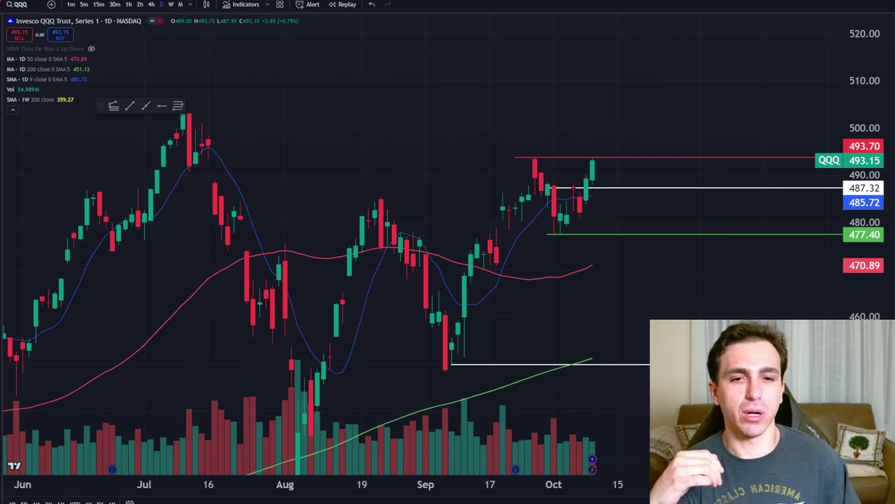
Switch the daily chart to JPM at 213.42, showing its 50-day and 200-day MAs.
key(Down)
scroll(678, 236, down, 3)
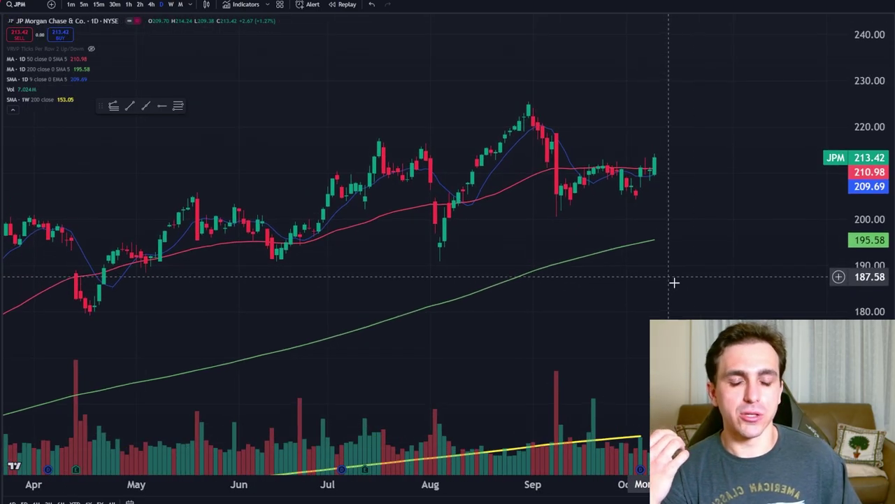
scroll(693, 259, up, 3)
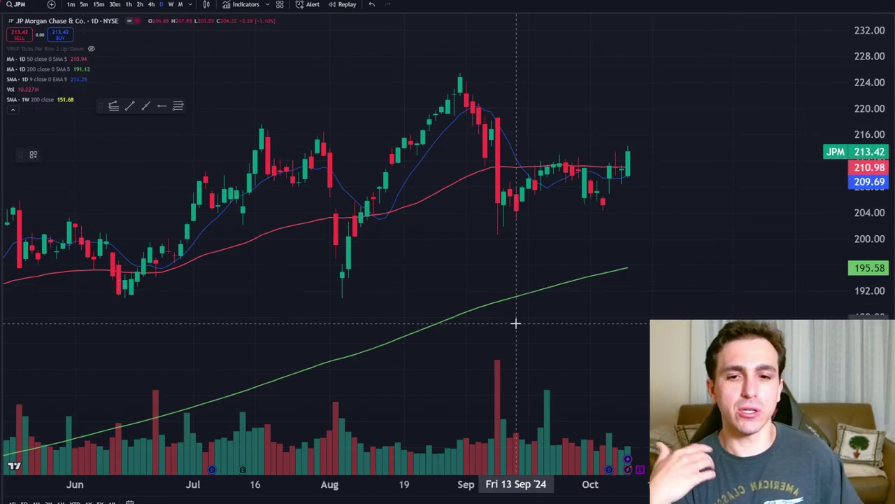
drag(200, 240, 347, 199)
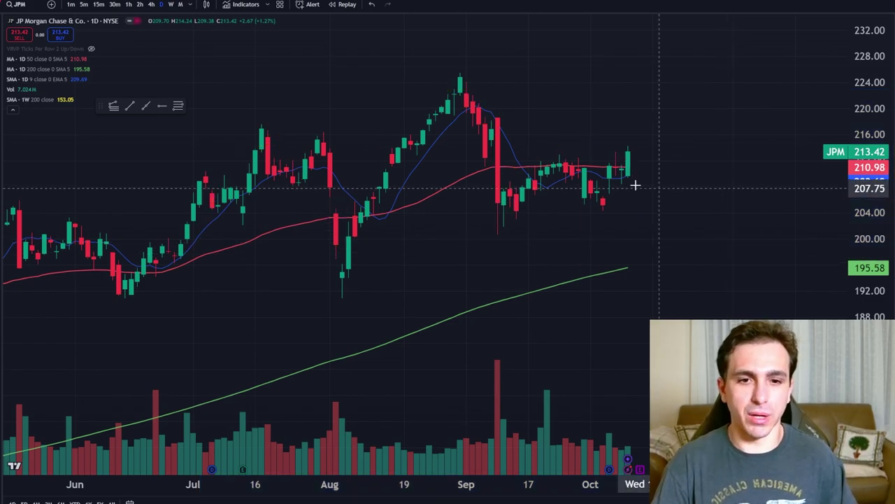
mouse_move(566, 119)
mouse_down()
mouse_move(750, 184)
mouse_move(655, 130)
mouse_up()
drag(633, 264, 640, 237)
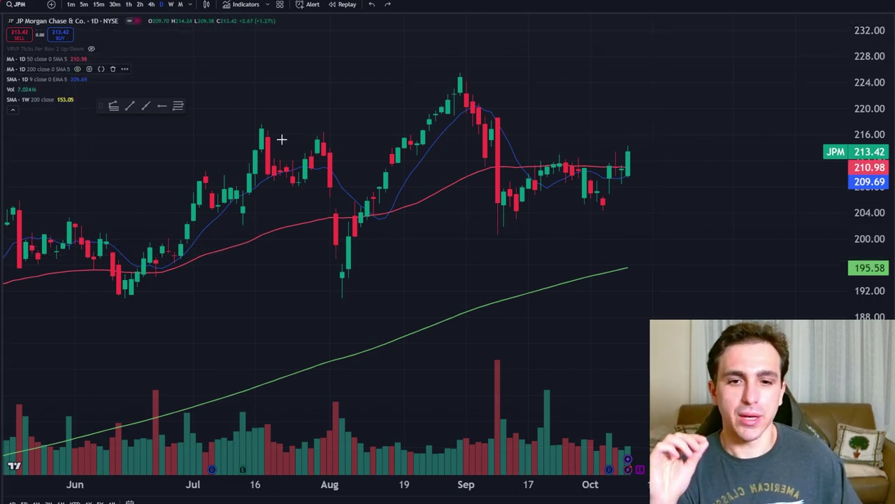
Shift the JPM chart to center its recent price action.
scroll(685, 208, up, 3)
drag(685, 208, 687, 262)
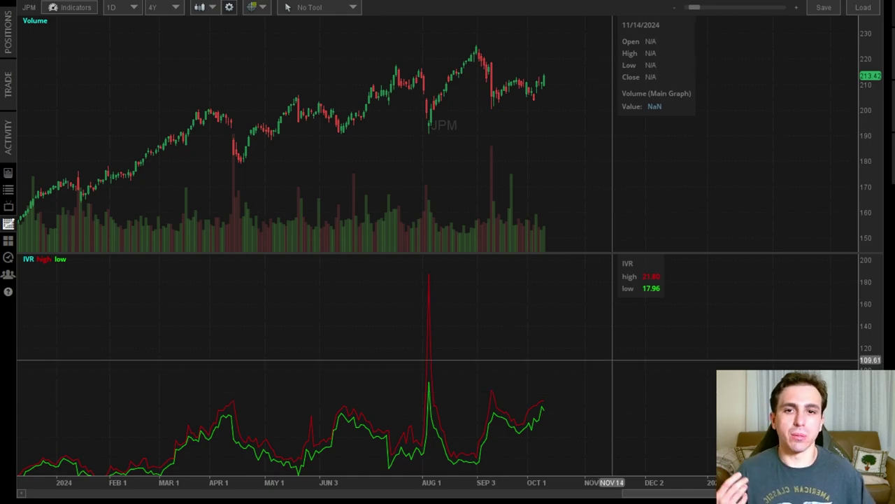
Pan the JPM chart to span October 2023 to October 2024.
drag(537, 364, 713, 324)
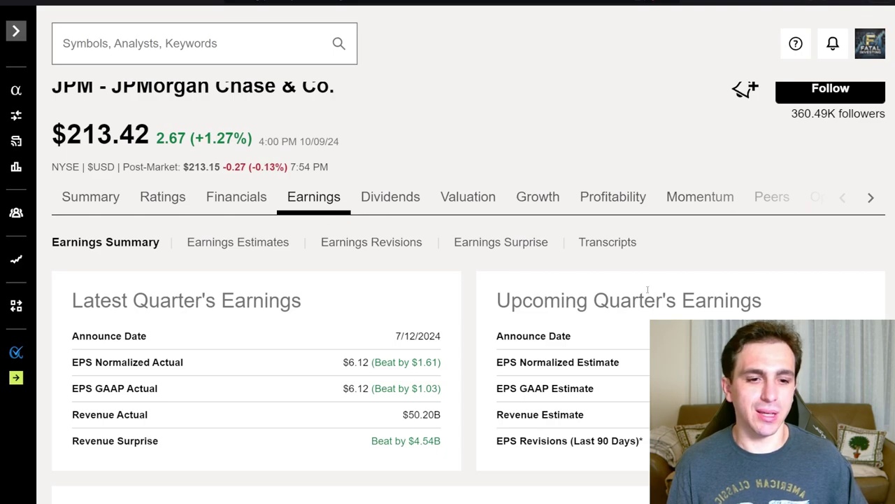
Scroll down the browser's earnings page before returning to the JPM chart with its IVR panel.
scroll(637, 245, down, 3)
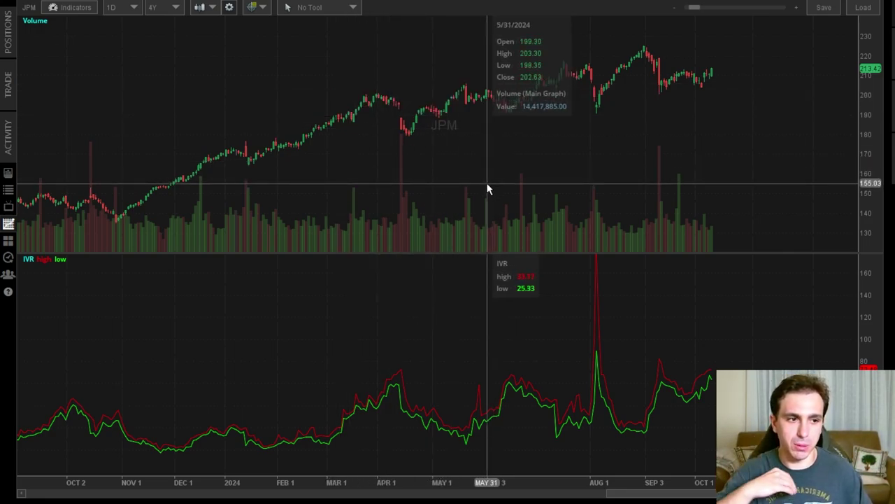
Open the JPM option chain for the Oct 11, 2024 expiration, IVx 55.7%.
click(9, 83)
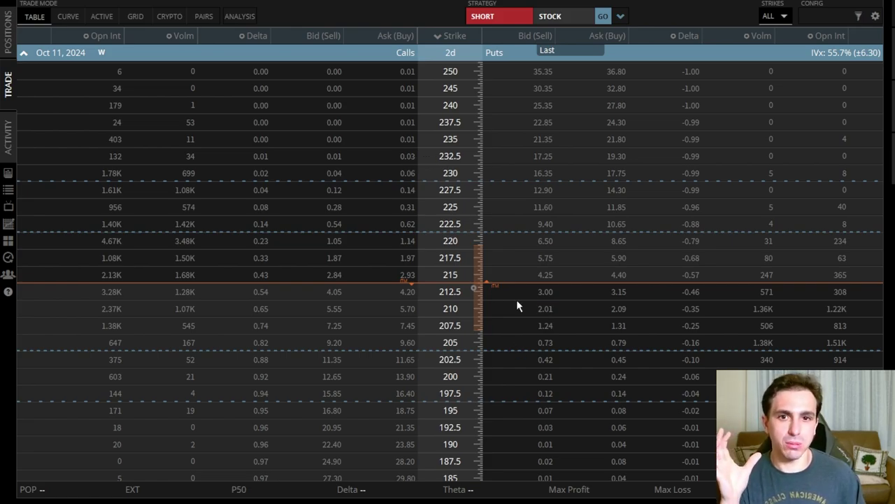
Sell the Oct 11 222.5 call and 202.5 put as a strangle for 1.01 credit.
click(335, 225)
click(562, 322)
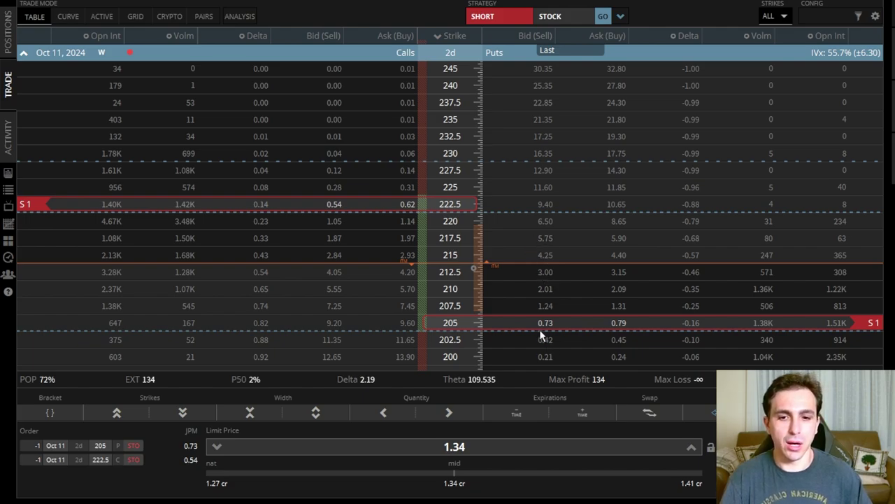
drag(540, 330, 543, 343)
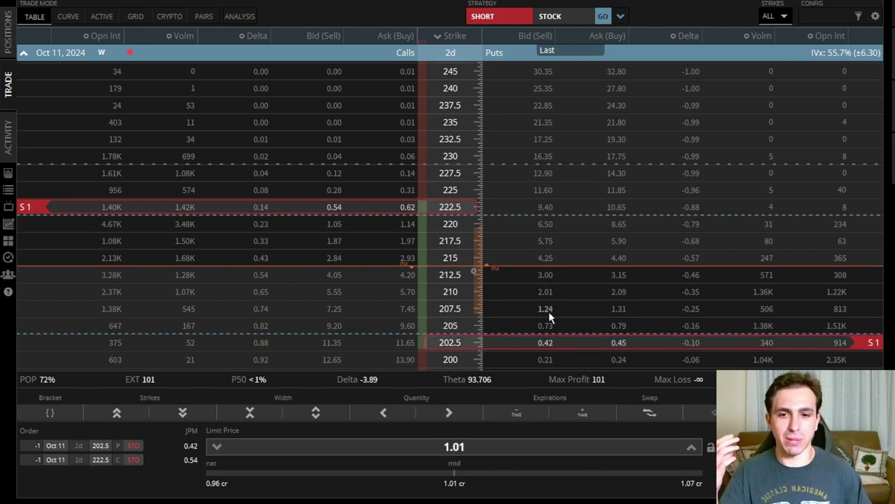
scroll(549, 311, down, 1)
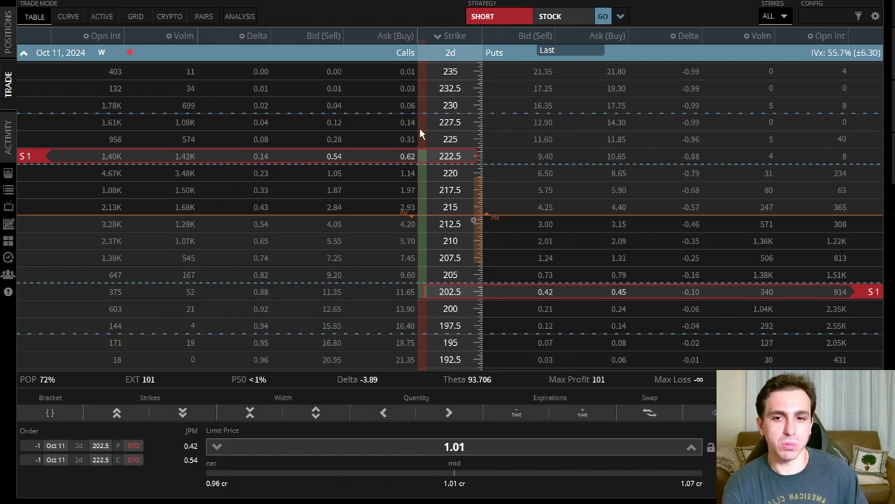
Buy the 225 call and 200 put wings, making a 0.49-credit condor with 201 max loss.
click(412, 107)
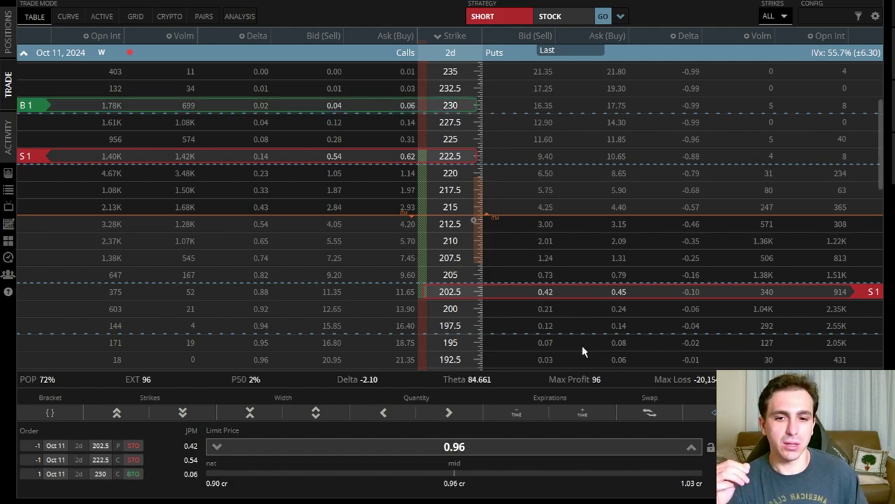
click(616, 343)
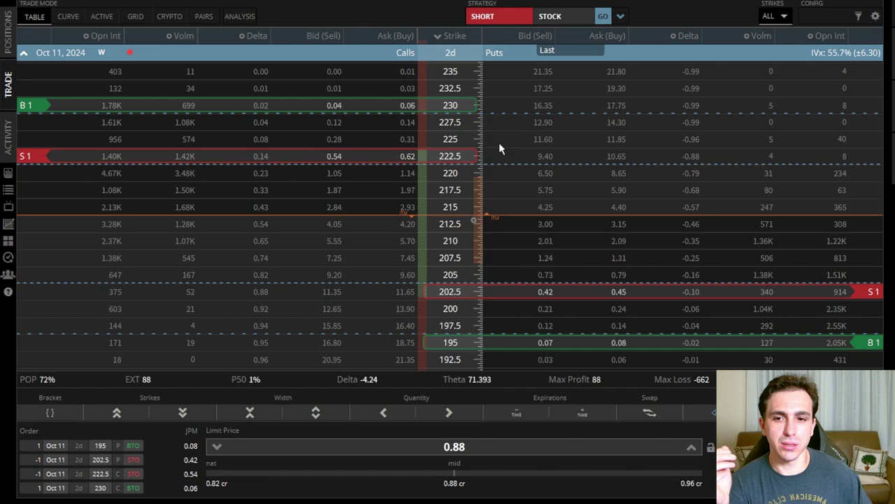
drag(366, 107, 372, 142)
drag(510, 331, 513, 312)
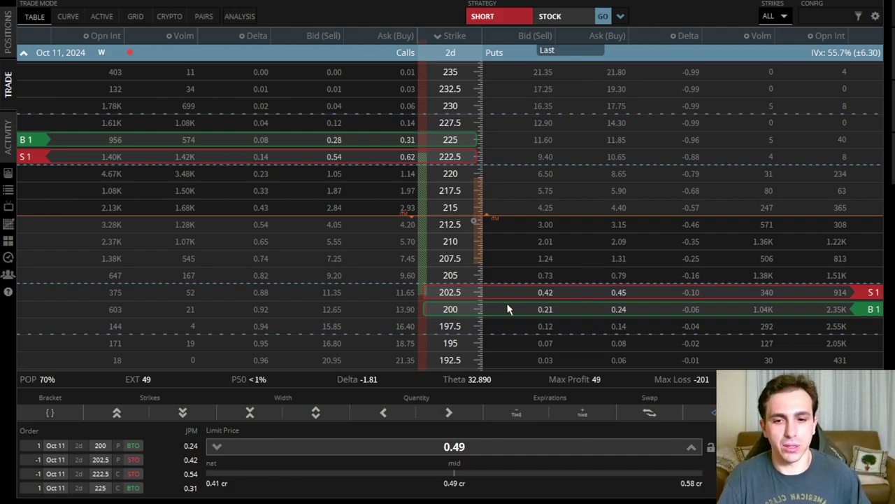
Try short strikes at the 205 put and 220 call, then revert to 202.5 and 222.5.
drag(513, 294, 514, 276)
drag(421, 158, 426, 174)
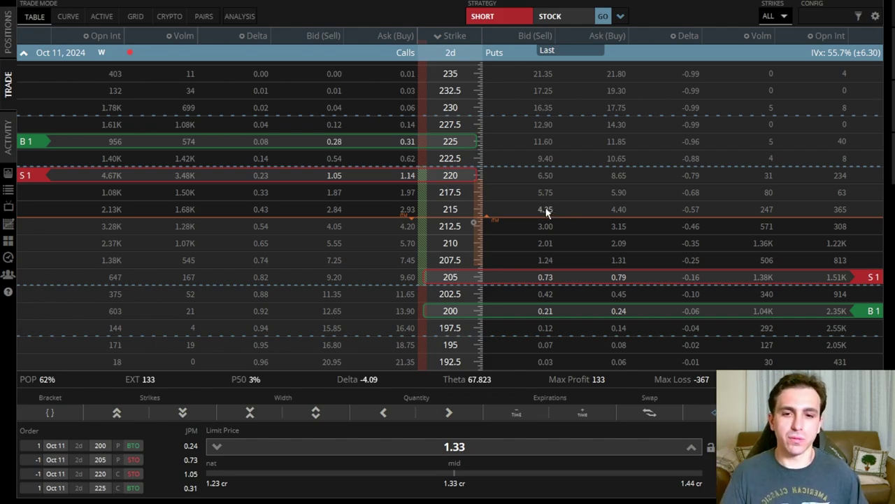
drag(356, 177, 345, 160)
drag(518, 284, 519, 295)
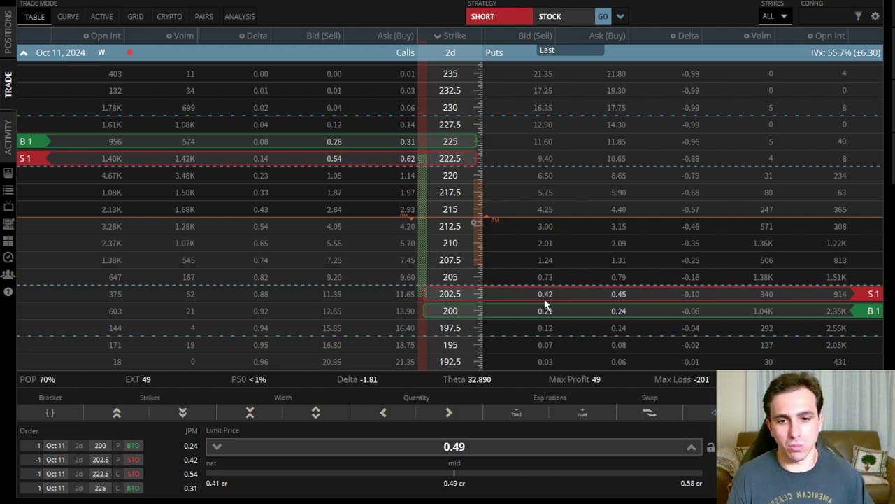
Compare the 205/220 shorts again, settling on the 202.5 put and 222.5 call for 0.49 credit.
drag(536, 289, 536, 275)
drag(327, 176, 334, 175)
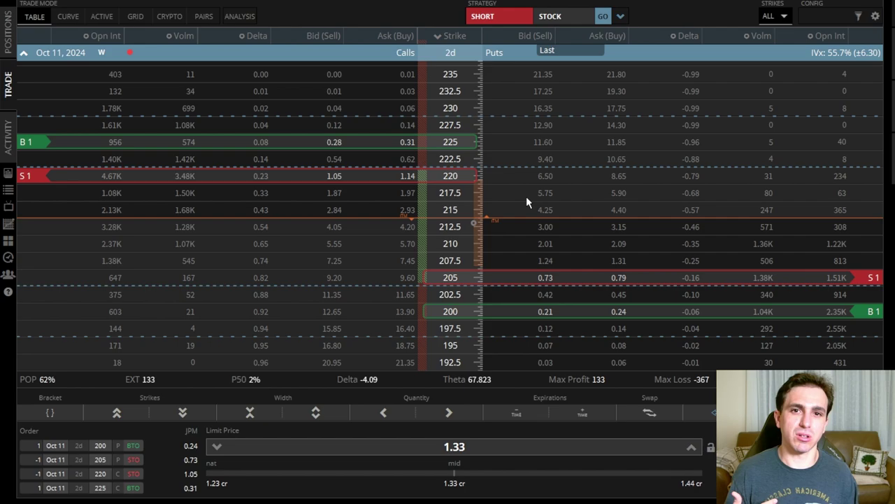
drag(538, 277, 547, 286)
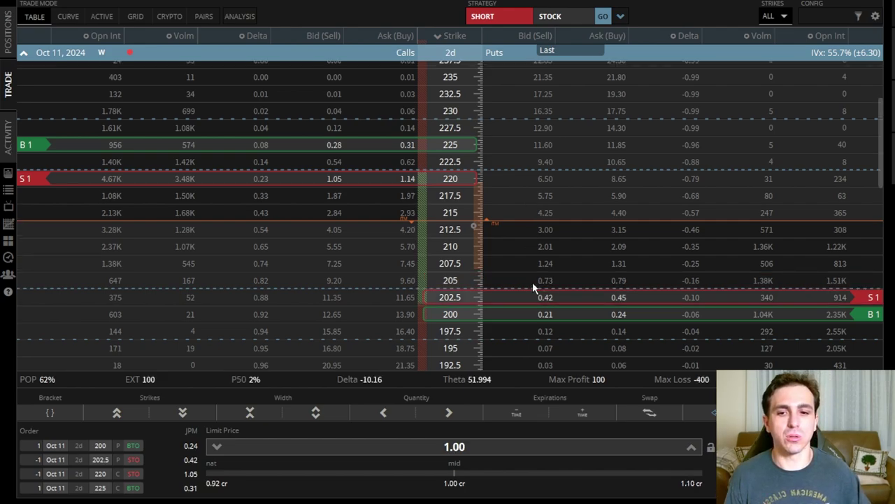
drag(348, 178, 353, 165)
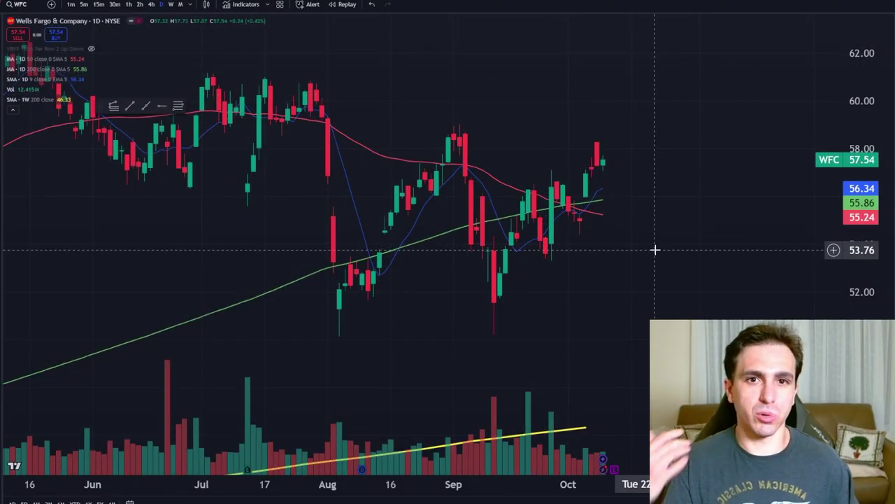
Sketch a trend line and a curved support line on WFC, undo both, then circle the early-October candles.
click(293, 75)
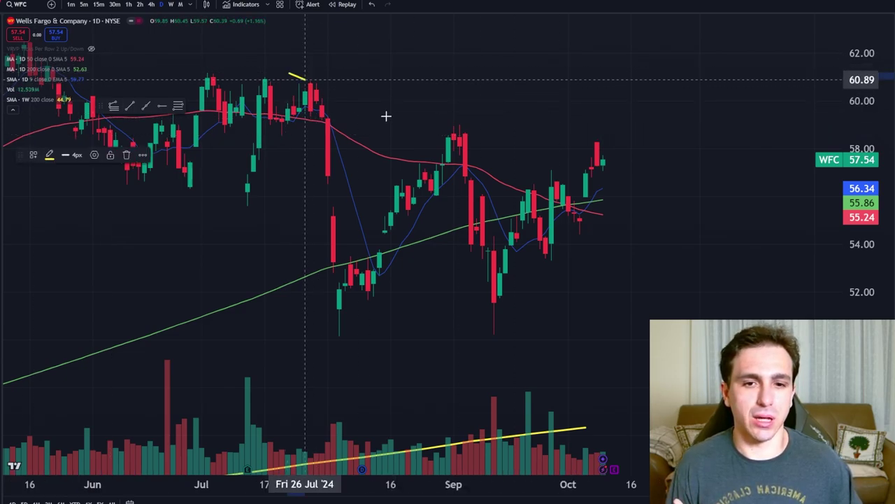
click(617, 182)
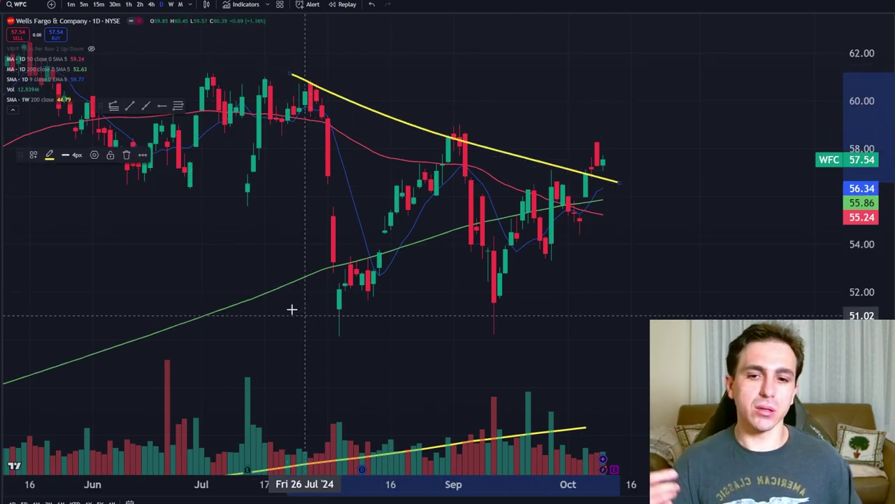
drag(328, 337, 625, 273)
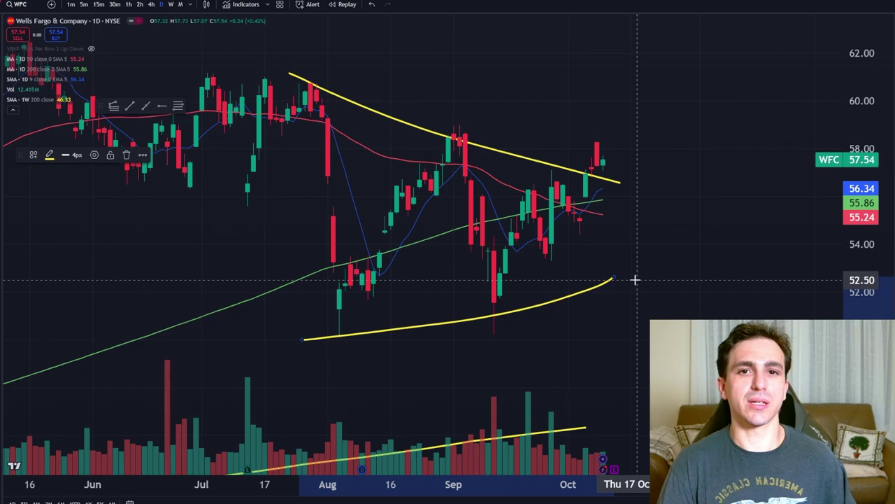
key(ctrl+z)
key(ctrl+z)
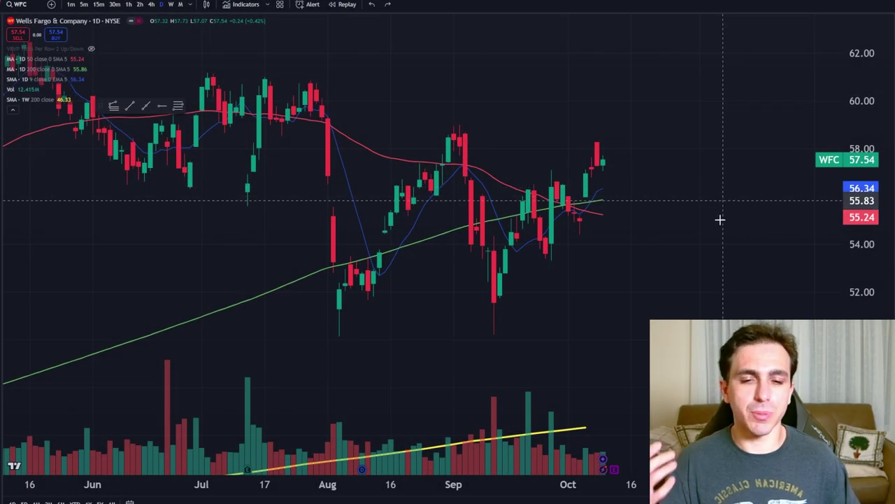
drag(606, 184, 572, 187)
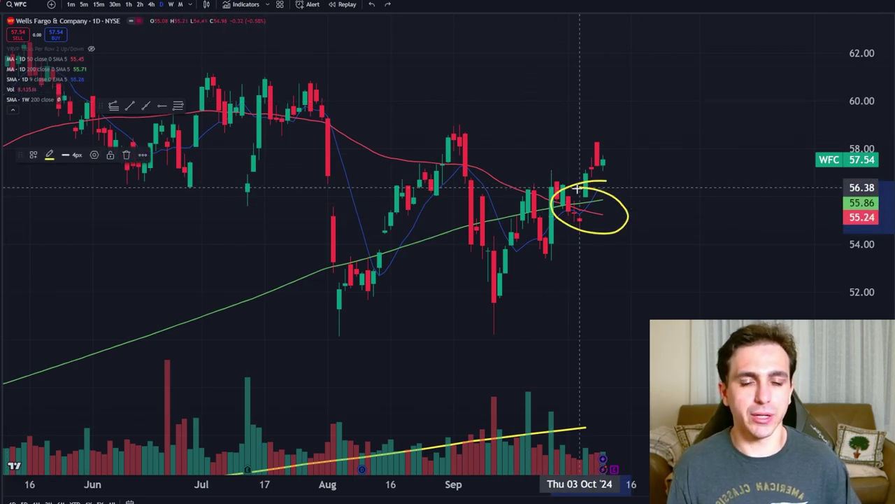
Undo the candle circle and dismiss the Symbol Search popup.
key(z)
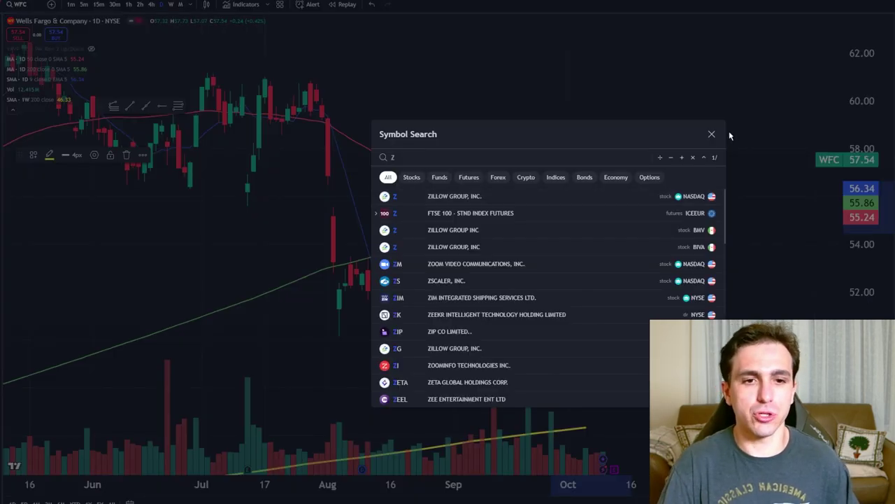
key(Escape)
key(ctrl+z)
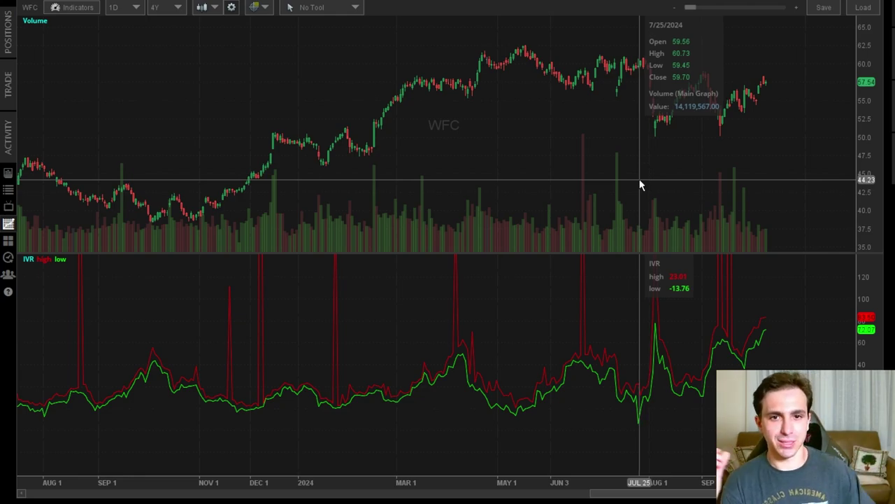
In the WFC Oct 11 chain, add a long 62 call, short 55 put and long 54 put.
click(9, 85)
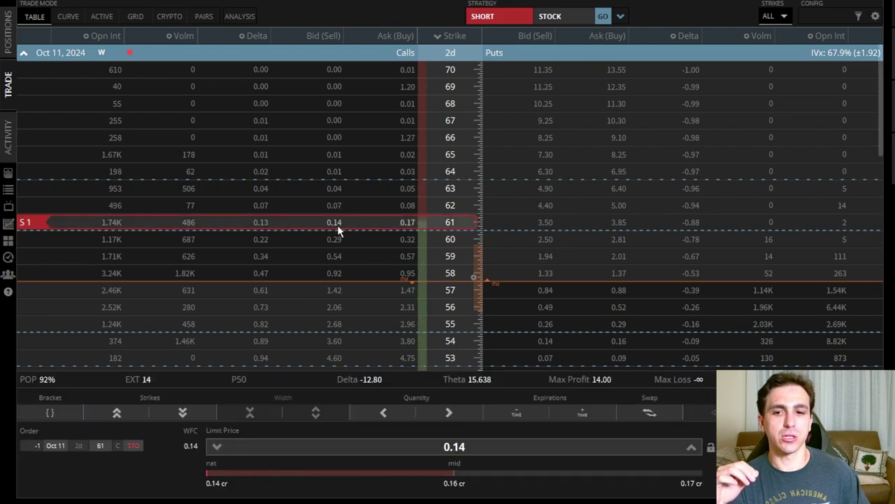
click(394, 207)
click(545, 324)
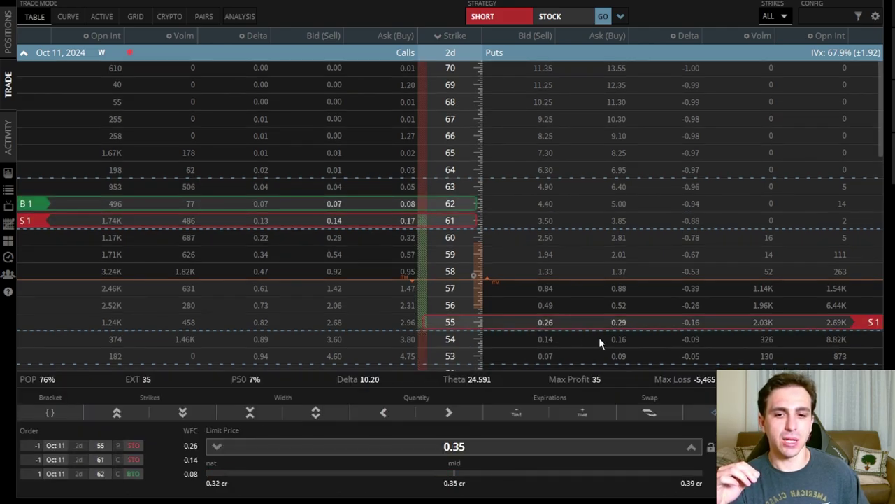
click(600, 339)
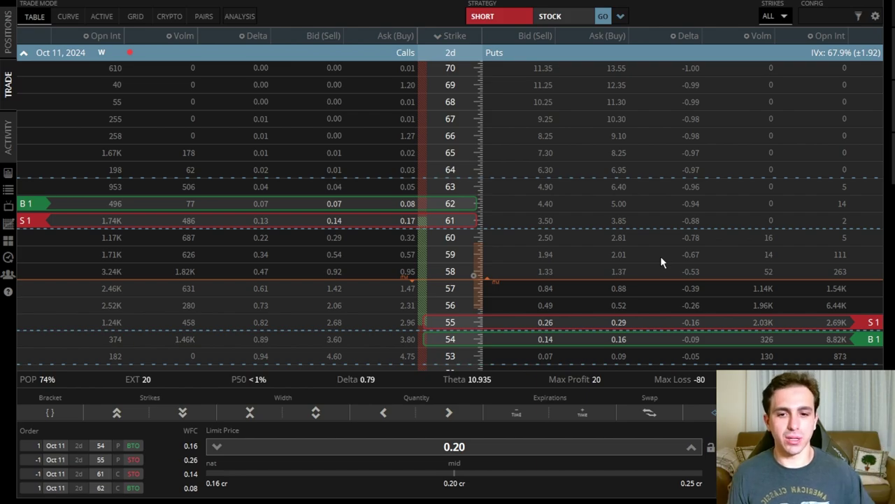
scroll(605, 267, down, 3)
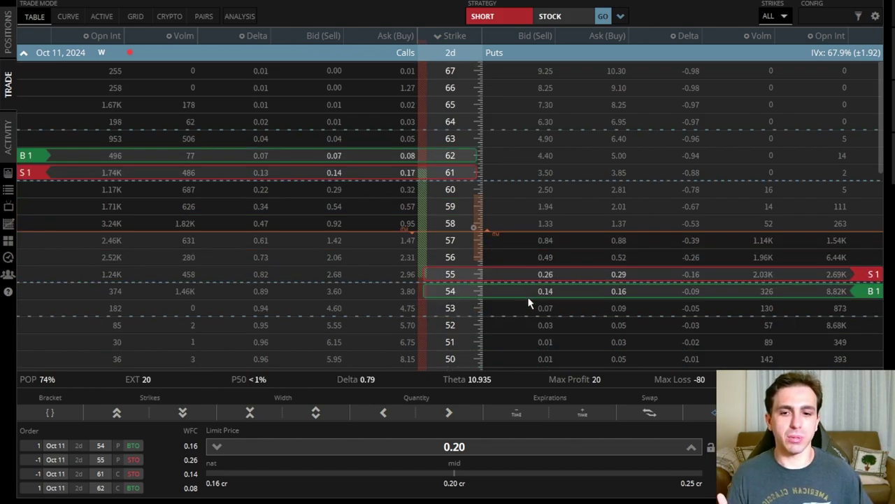
Adjust the legs to short 60/long 62 calls and short 55/long 53 puts for 0.41 credit.
drag(528, 302, 526, 310)
drag(525, 273, 530, 293)
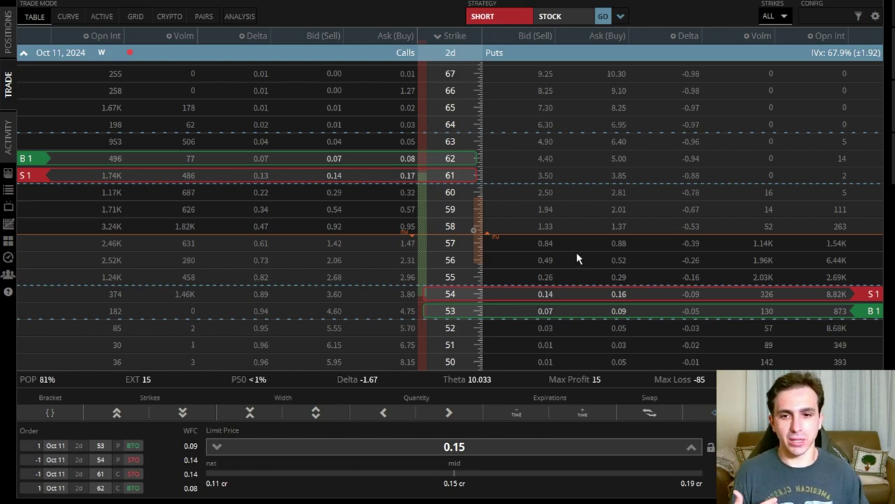
drag(380, 154, 380, 145)
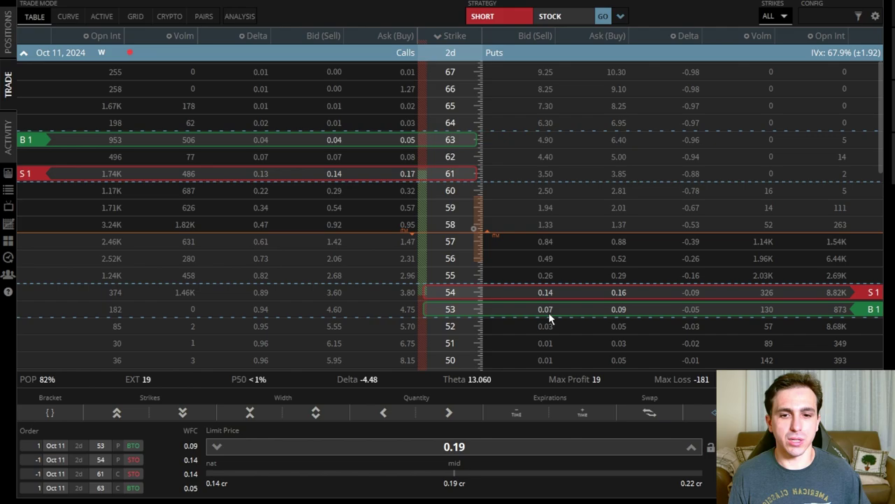
drag(548, 312, 550, 329)
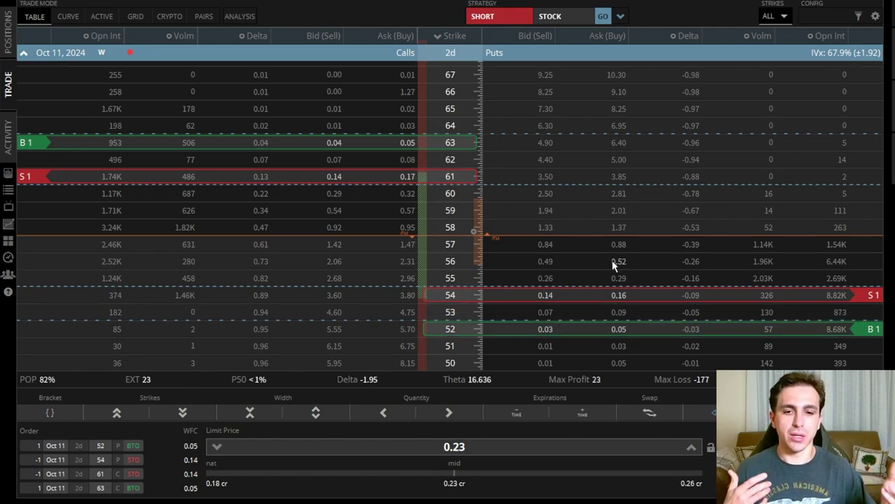
mouse_move(511, 295)
mouse_down()
mouse_move(500, 283)
mouse_move(508, 291)
mouse_up()
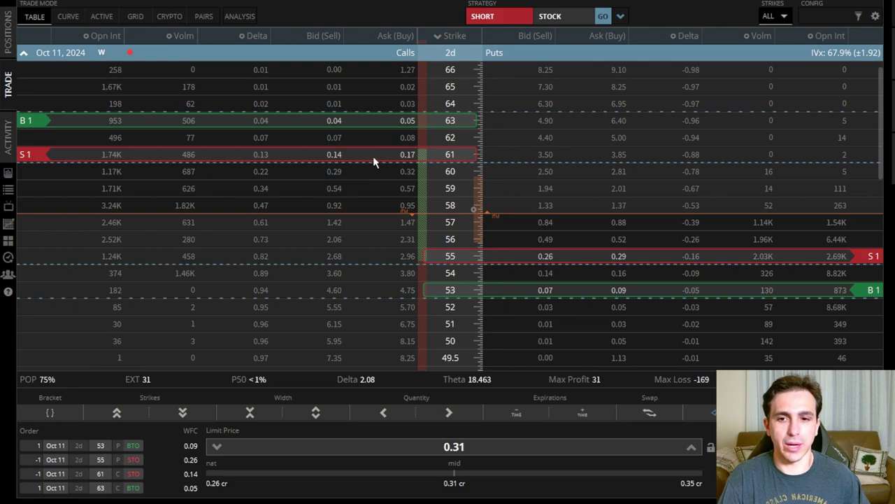
drag(373, 156, 384, 171)
drag(367, 126, 374, 144)
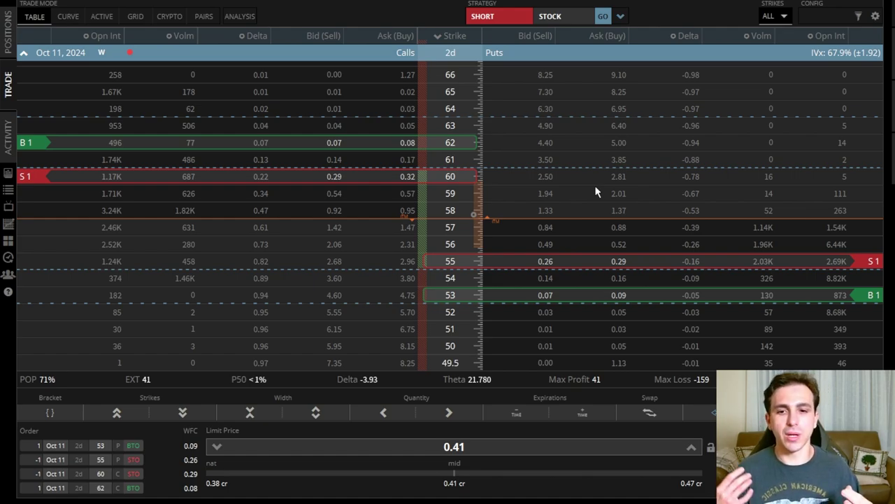
click(354, 184)
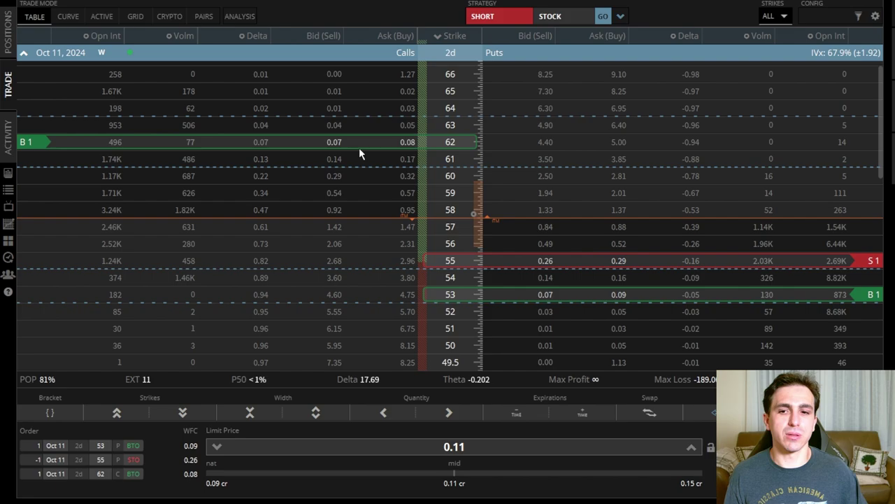
click(335, 177)
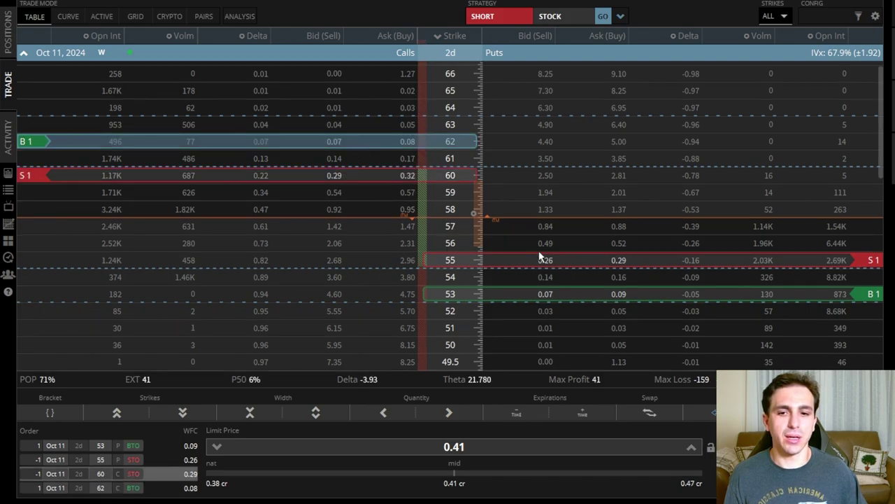
click(528, 257)
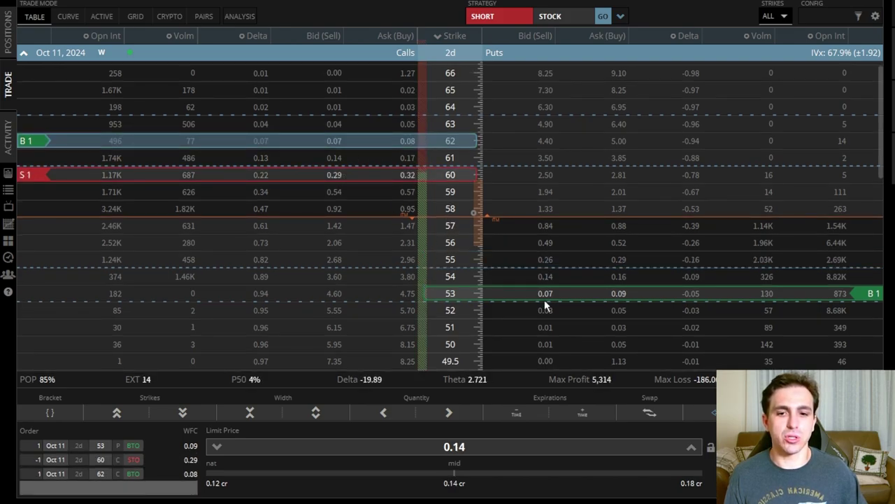
click(544, 297)
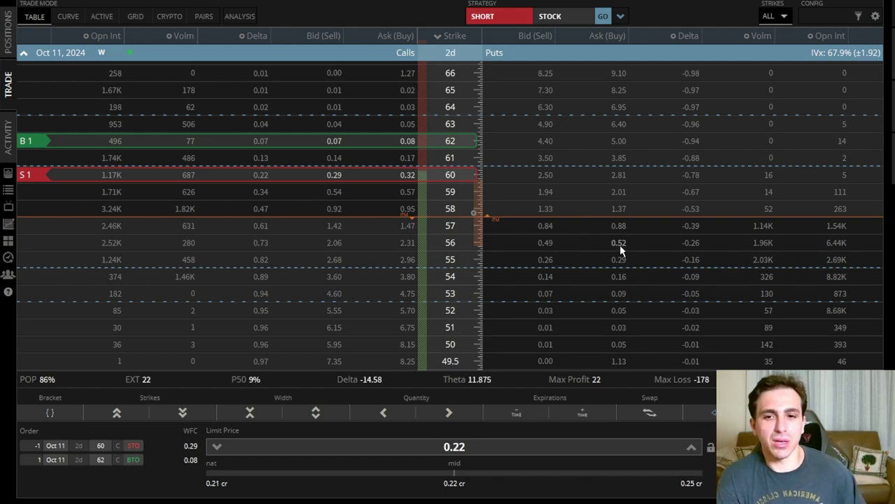
click(543, 259)
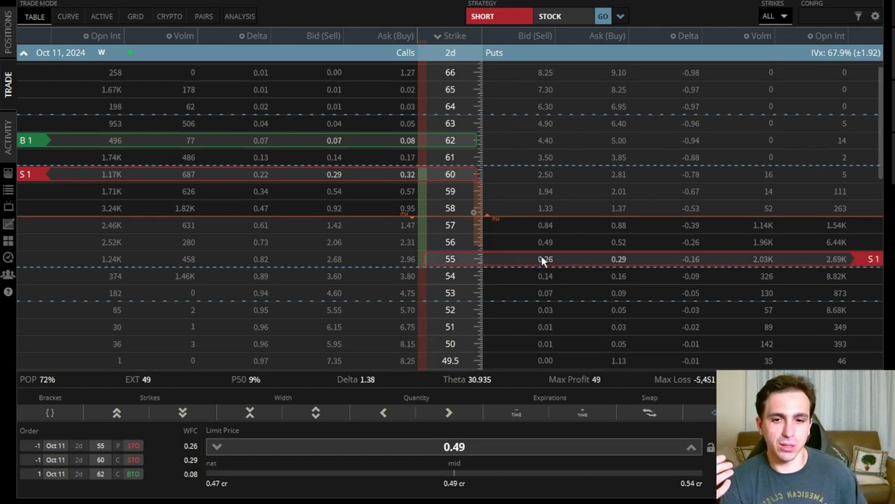
click(615, 293)
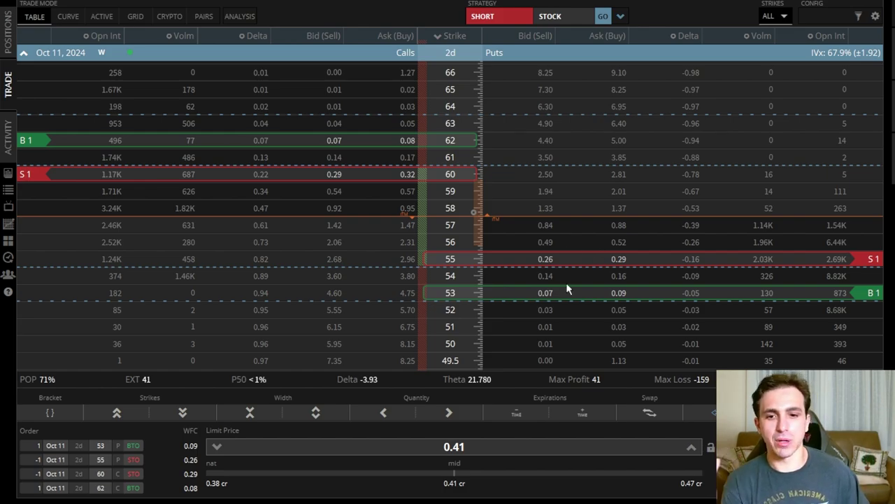
drag(544, 265, 545, 278)
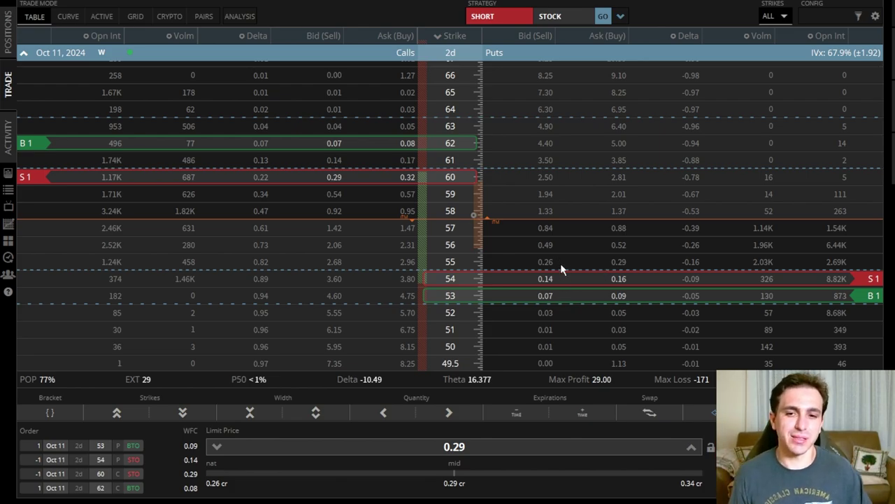
scroll(559, 263, down, 1)
drag(538, 252, 531, 237)
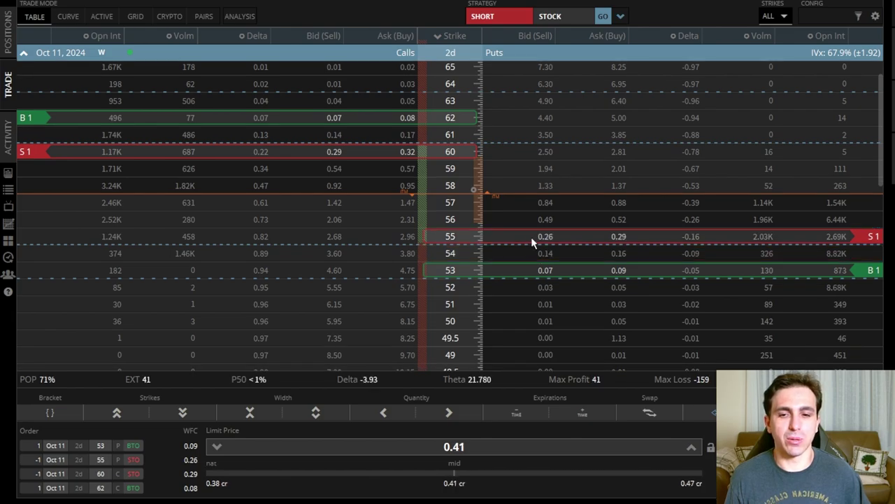
scroll(557, 222, up, 2)
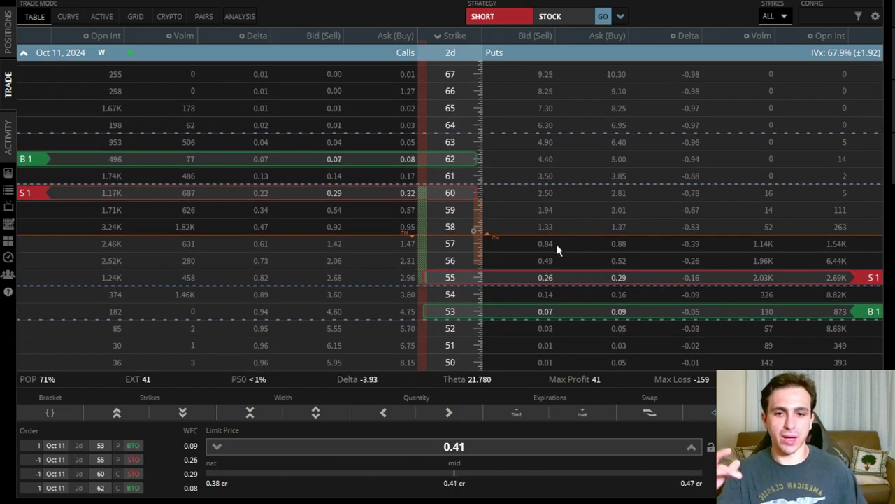